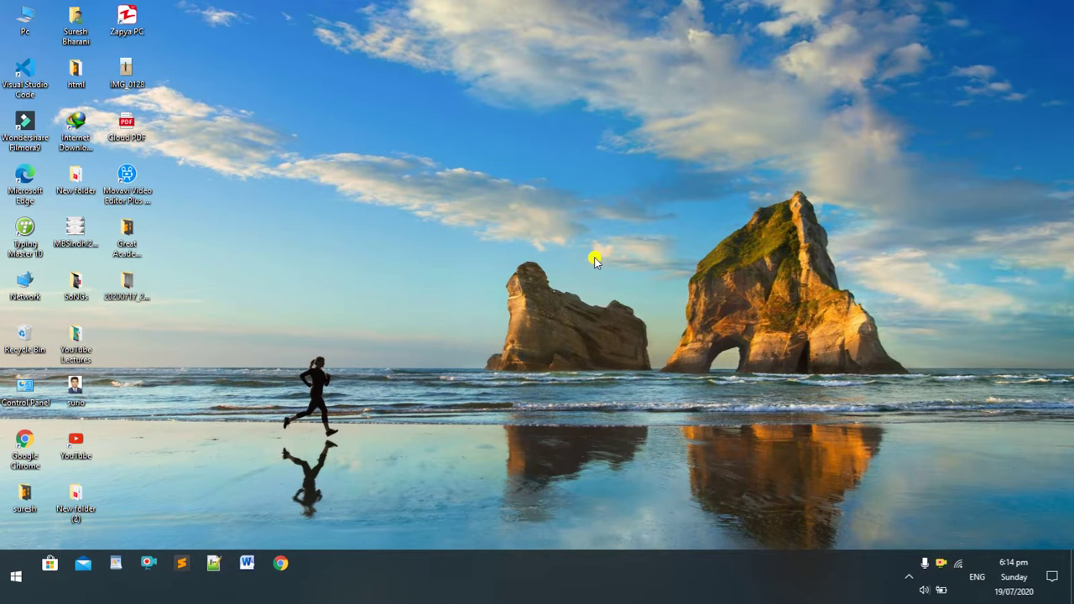
View Cloud PDF in the PDF viewer, scroll through it, then close the viewer
double_click(128, 128)
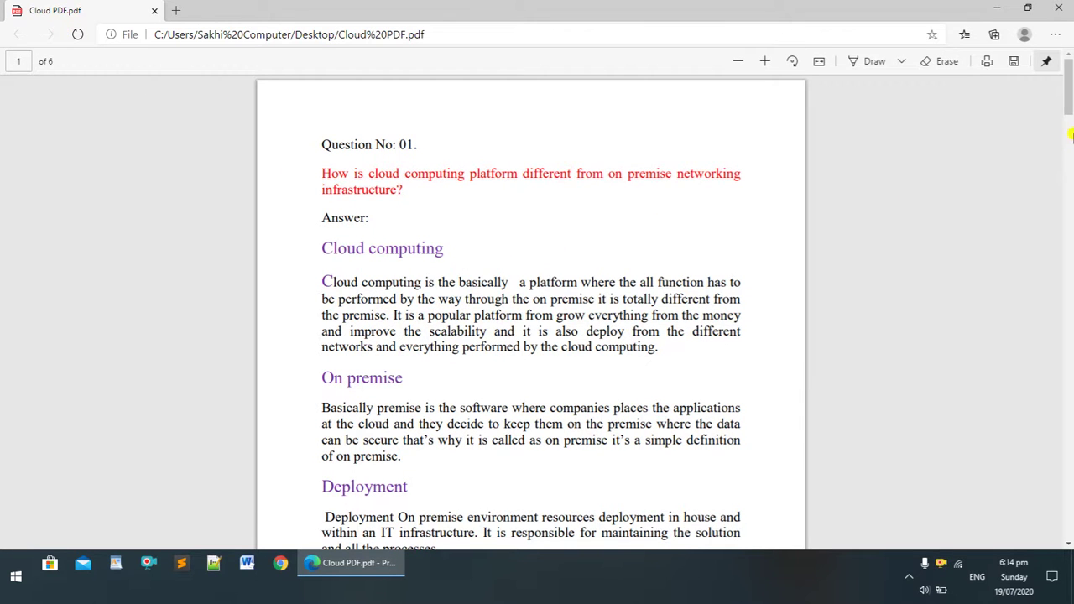
left_click_drag(1070, 134, 1071, 436)
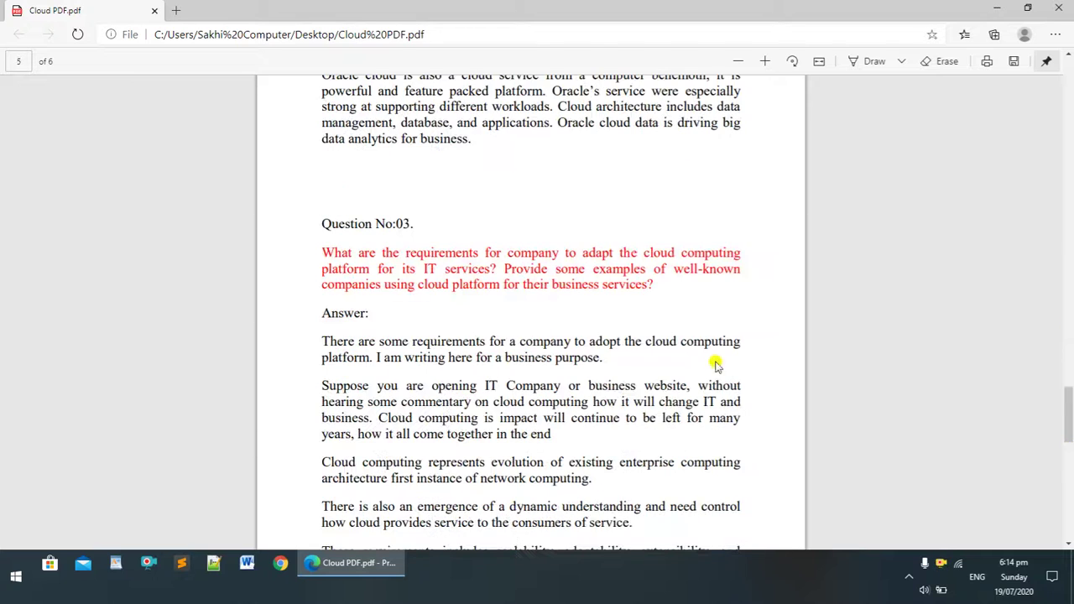
left_click(1058, 8)
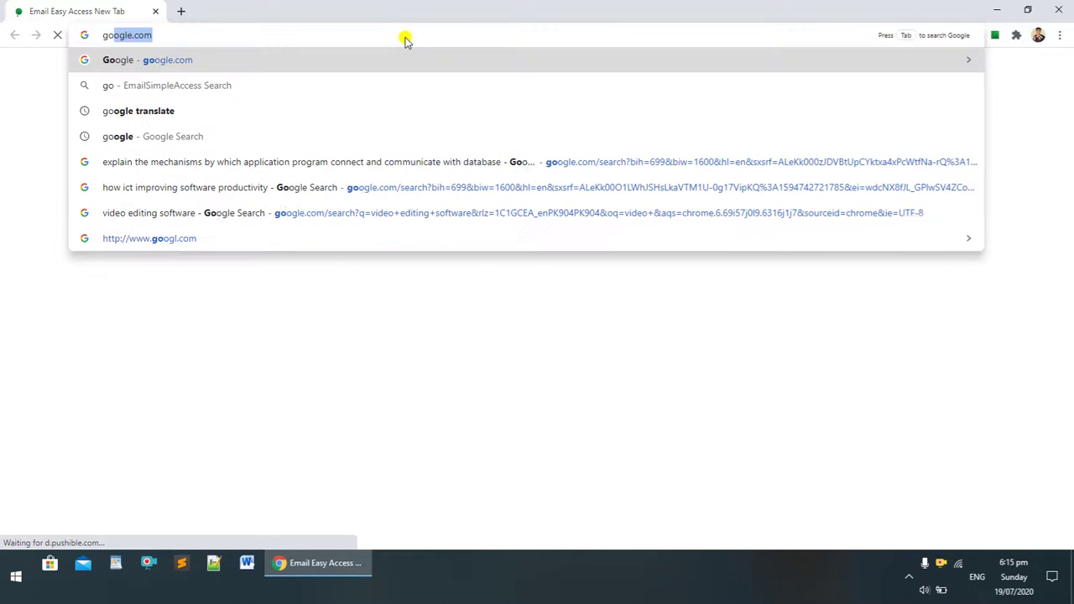
Search Google for 'i love pdf' in Chrome
key("Return")
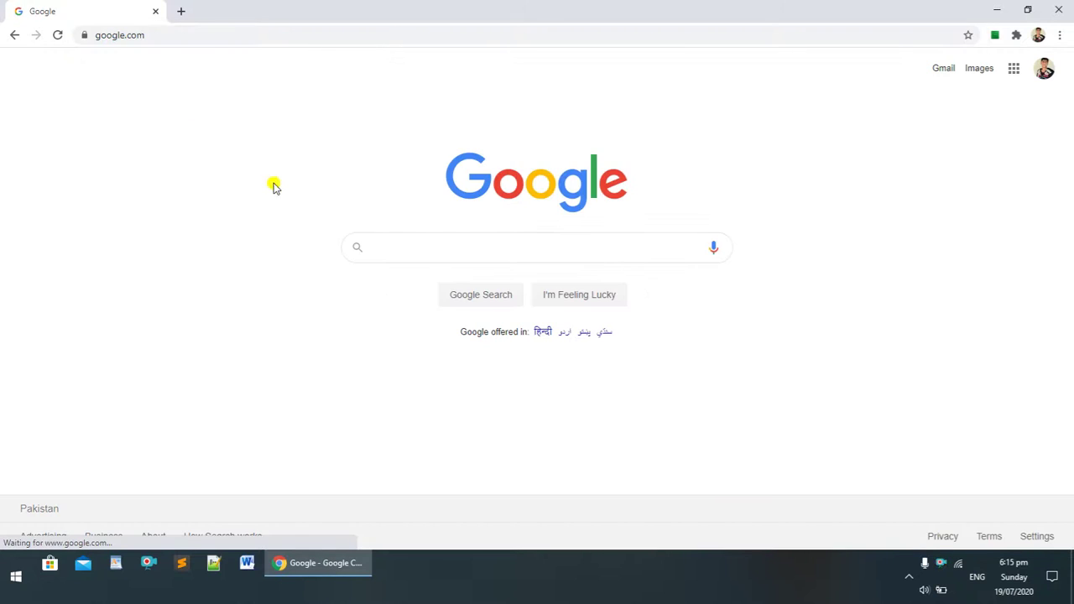
left_click(399, 243)
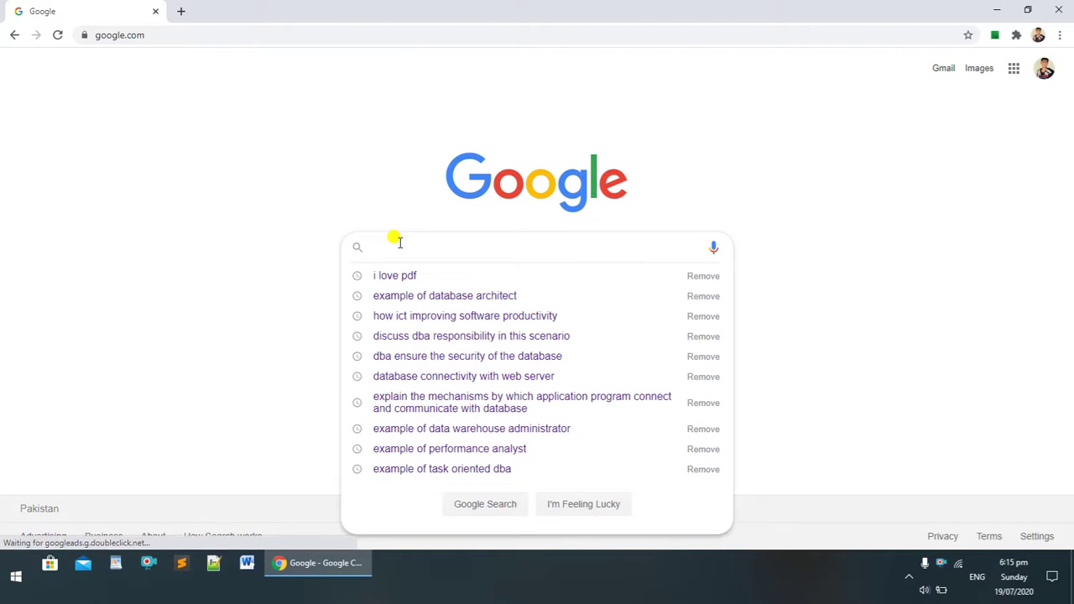
type("i love pdf")
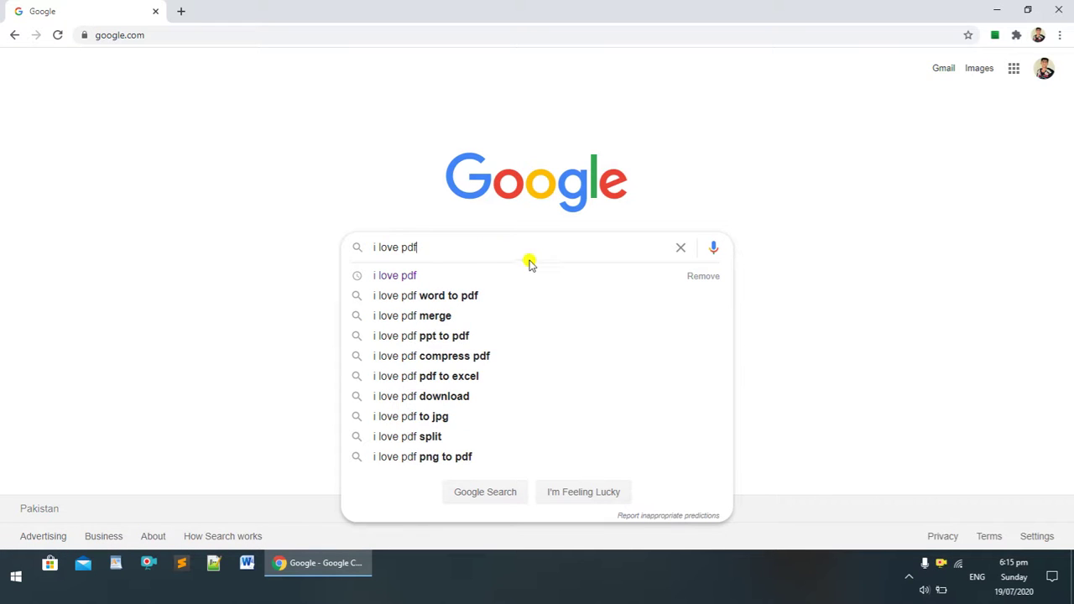
left_click_drag(484, 252, 326, 255)
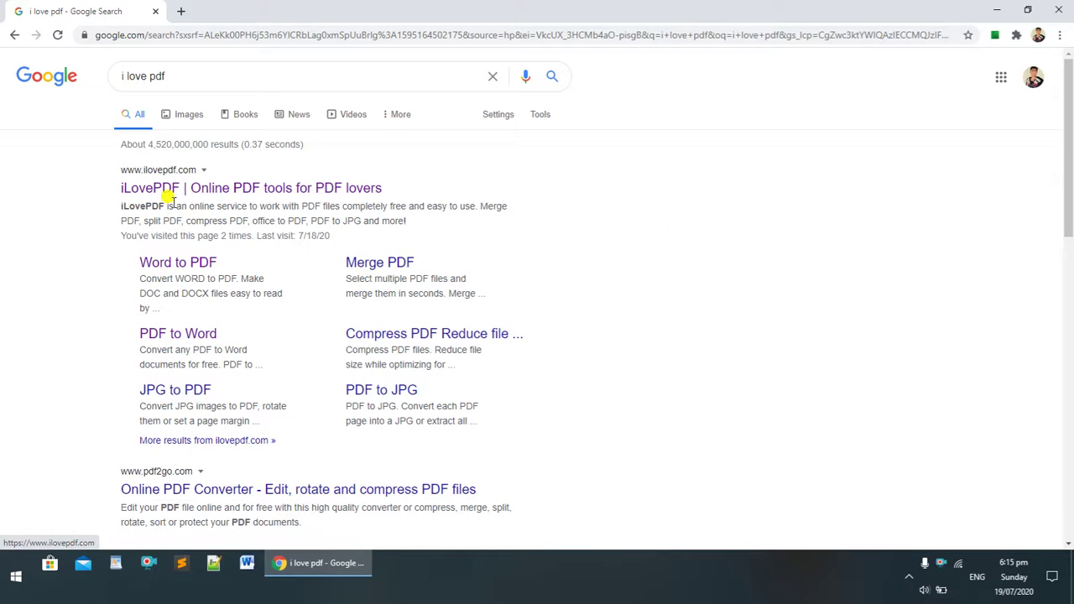
Open the iLovePDF search result and choose the PDF to Word converter
left_click(317, 189)
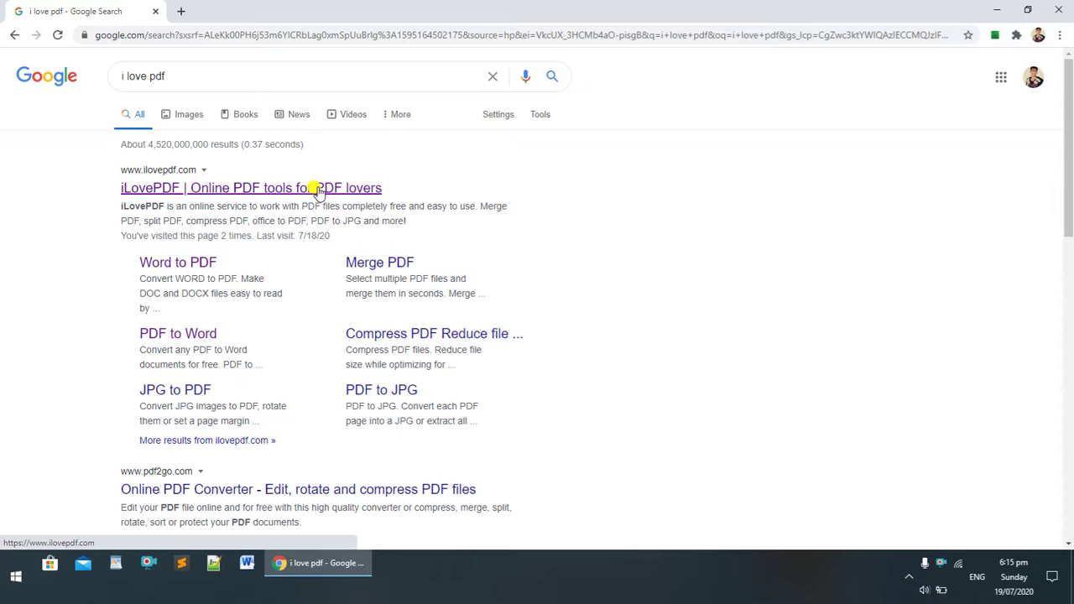
left_click(317, 189)
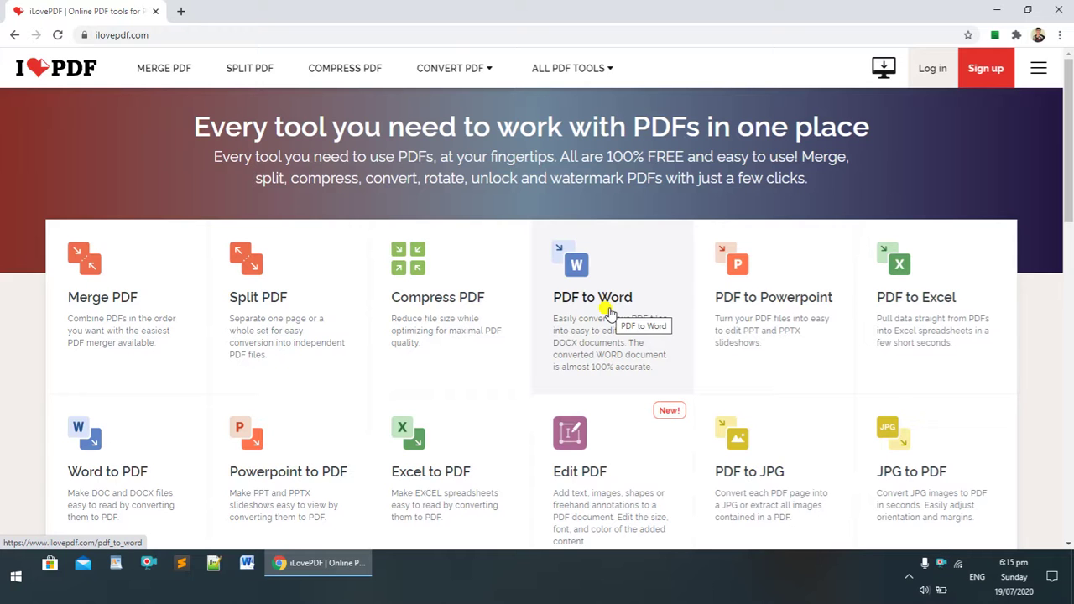
left_click(602, 302)
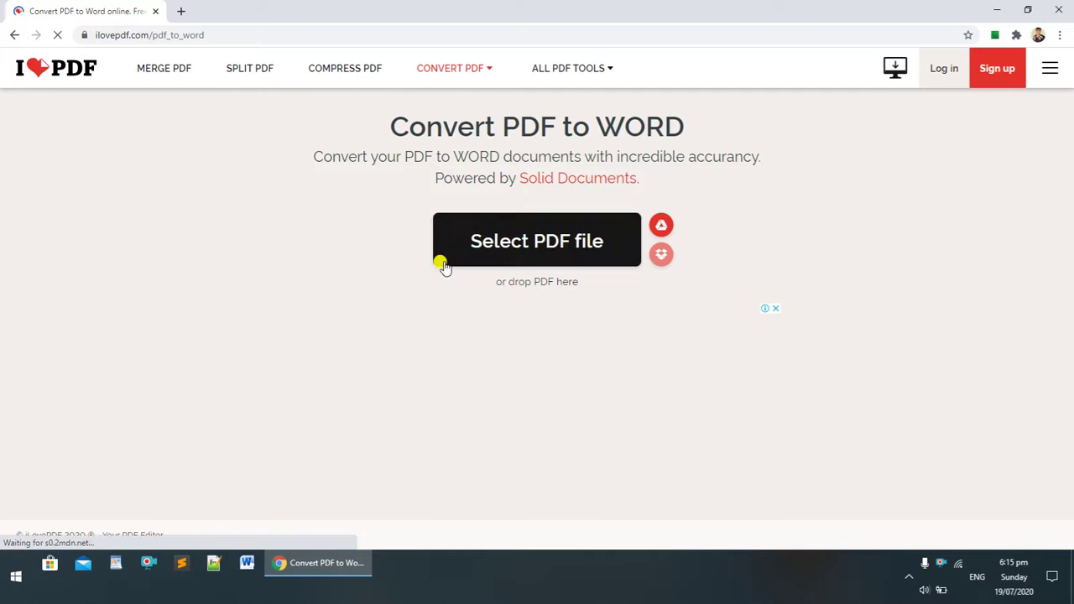
Upload Cloud PDF from the Desktop and run Convert to WORD
left_click(526, 252)
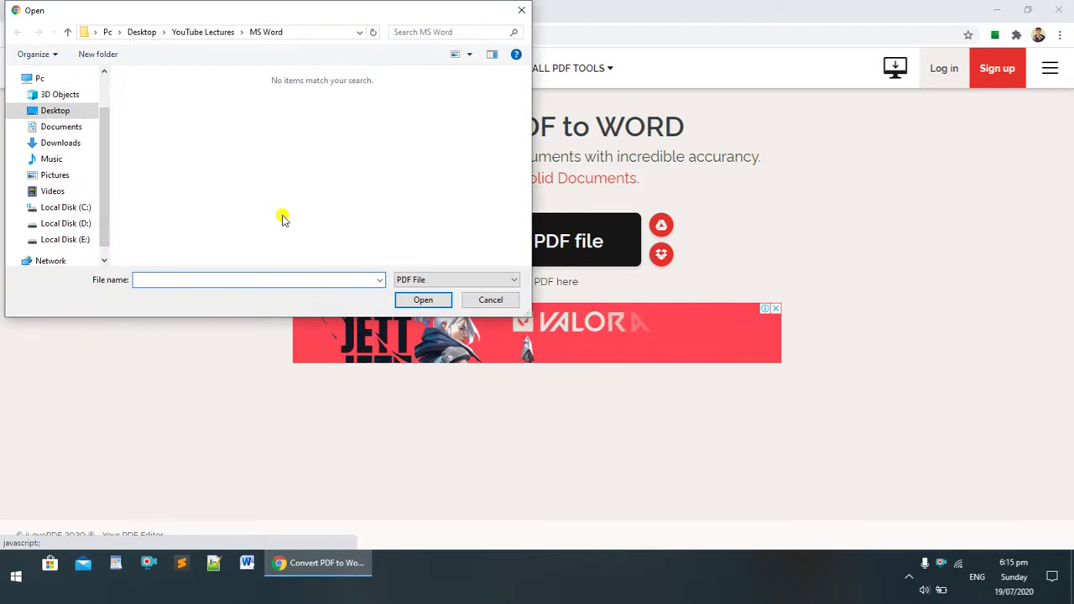
left_click(74, 112)
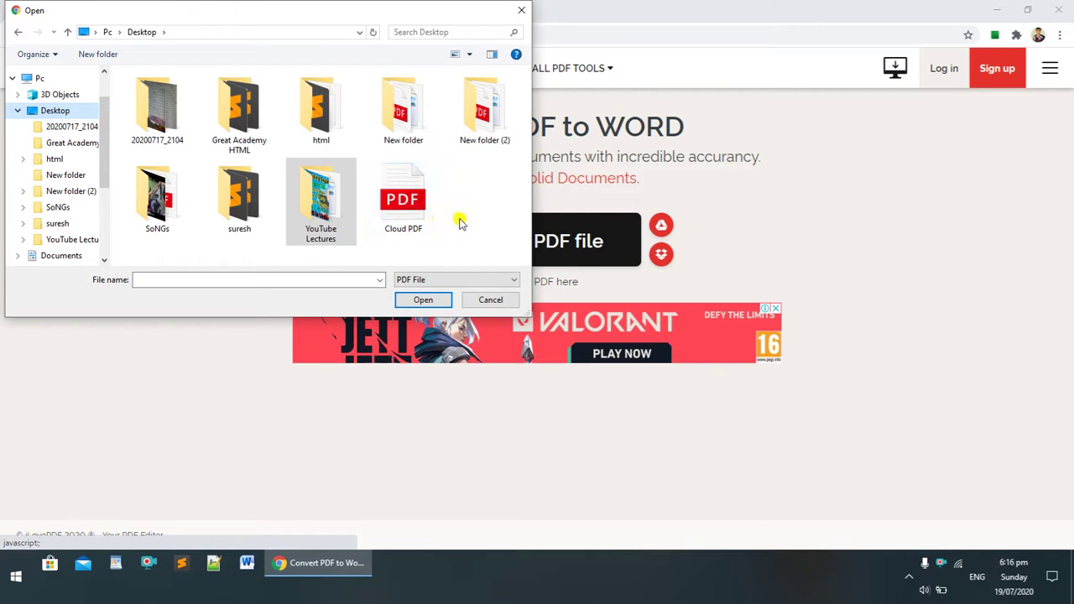
double_click(402, 220)
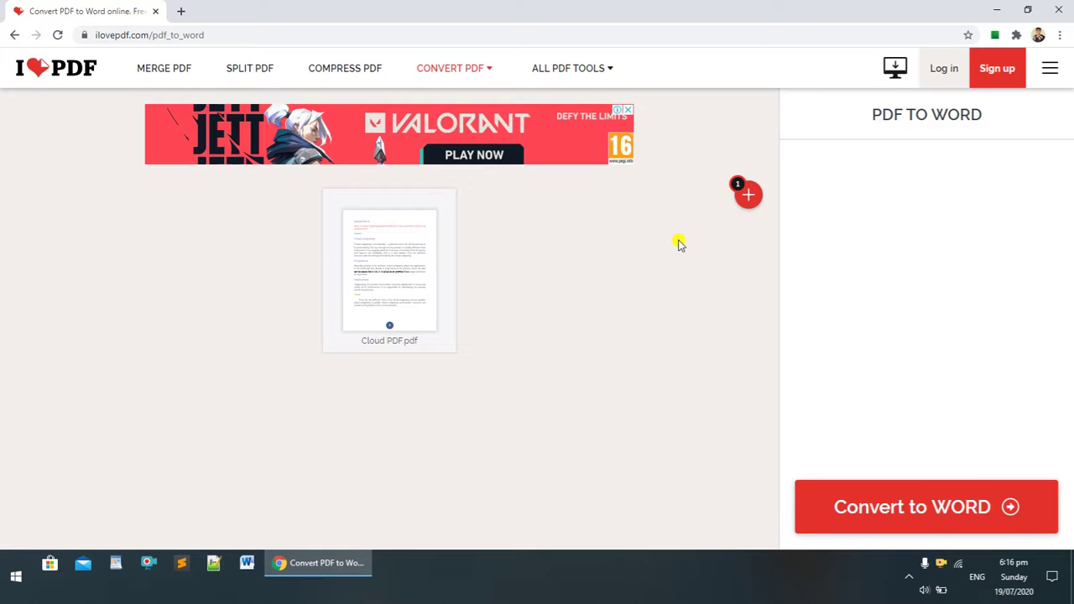
mouse_move(745, 198)
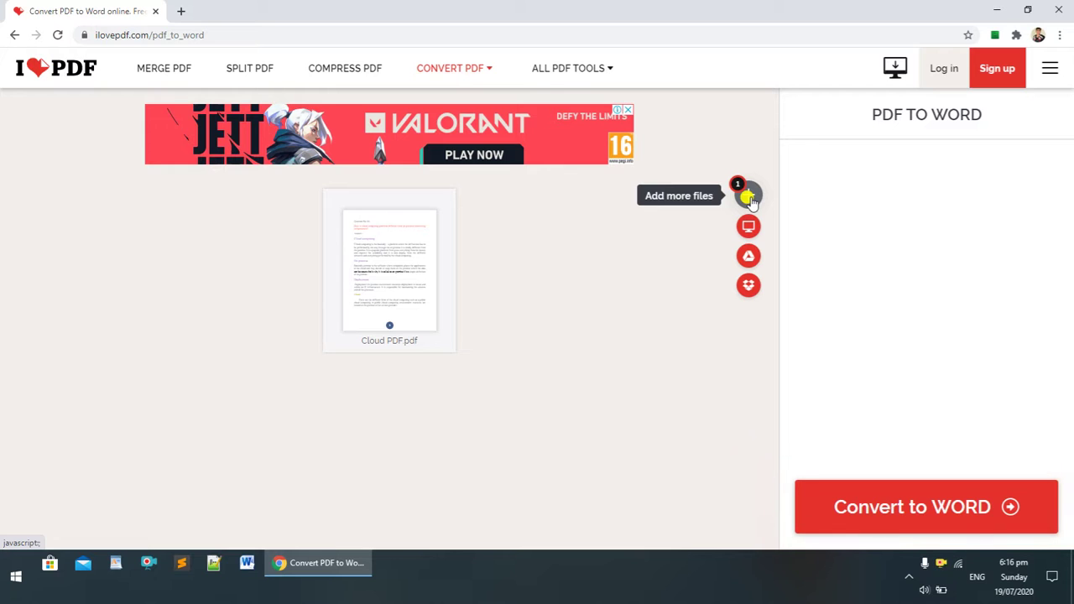
left_click(876, 518)
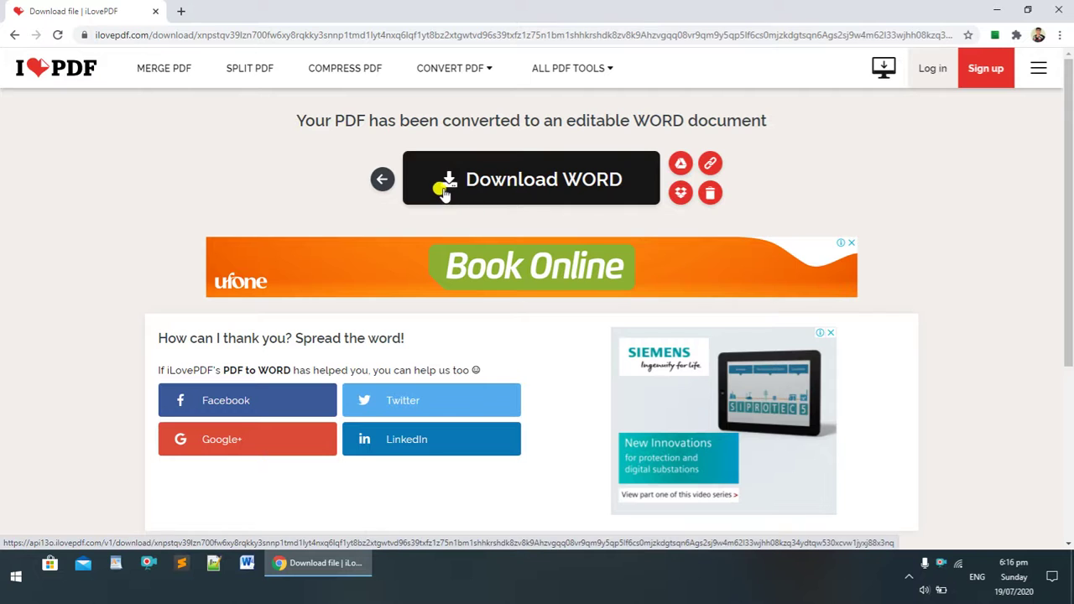
Download the converted Cloud PDF (1).docx and open it from Chrome's download shelf
left_click(501, 178)
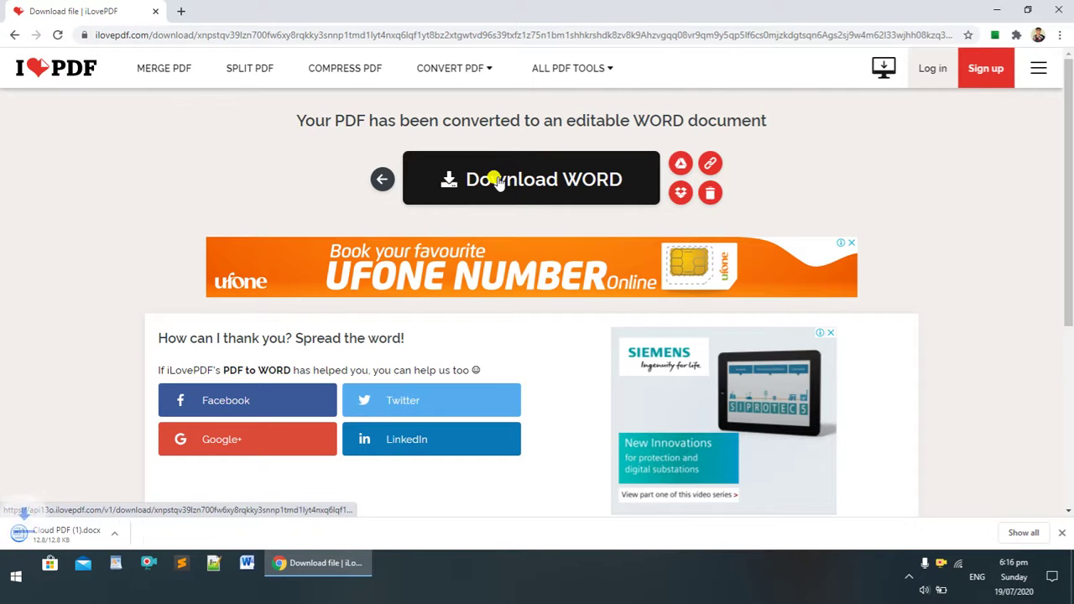
left_click(495, 180)
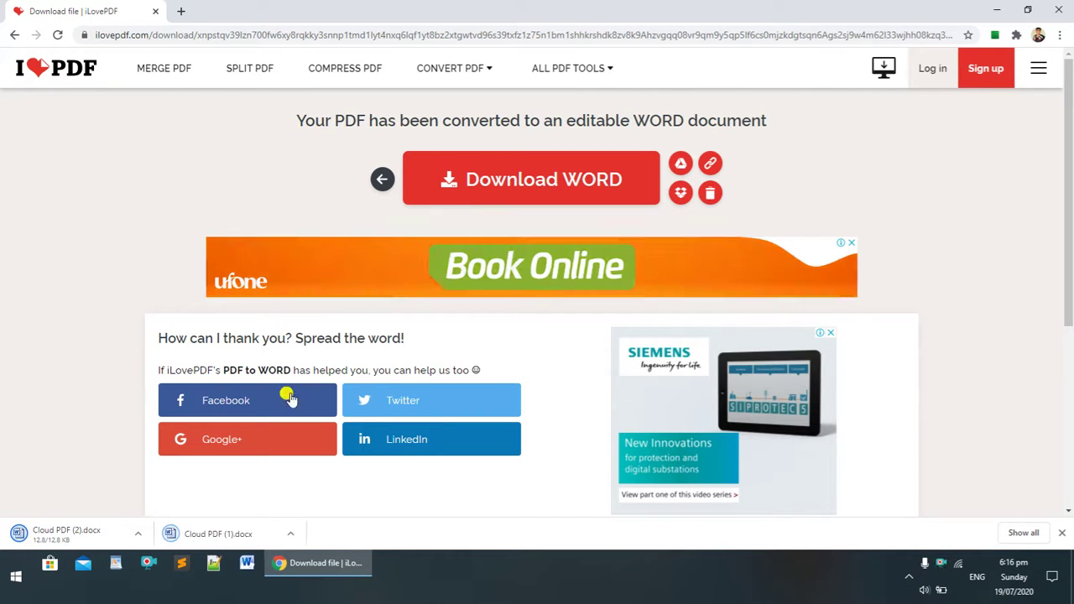
left_click(288, 535)
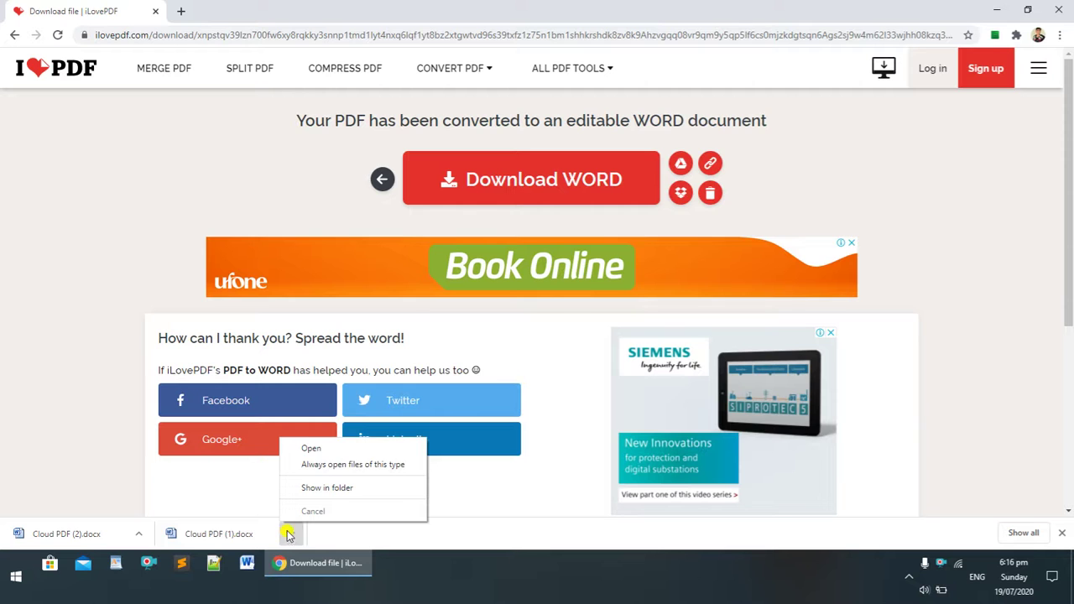
left_click(324, 449)
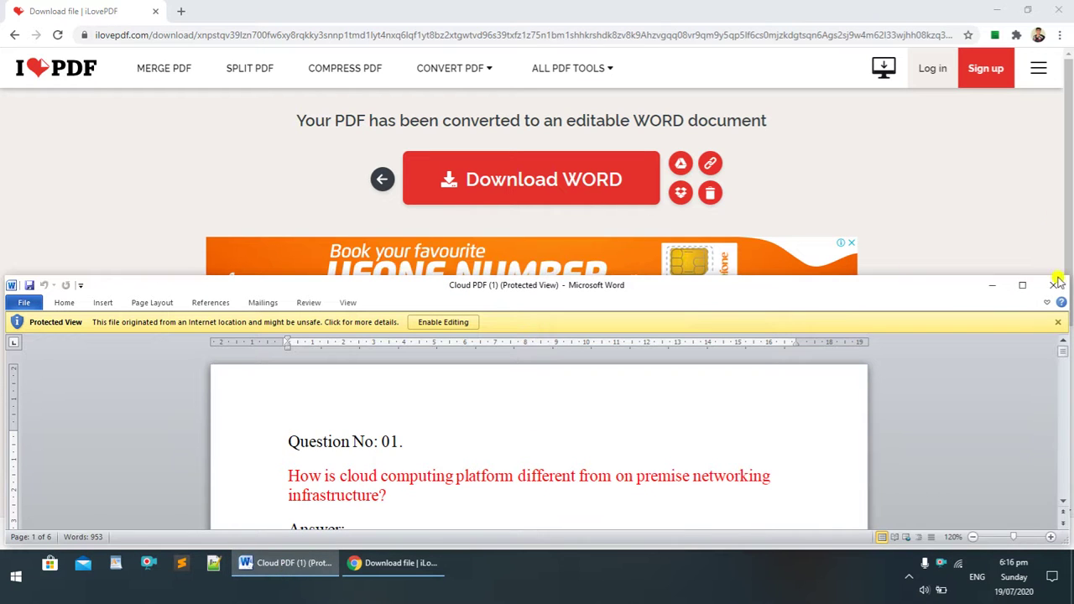
Maximize Word, enable editing, and delete the Security heading on page 2
left_click(1021, 285)
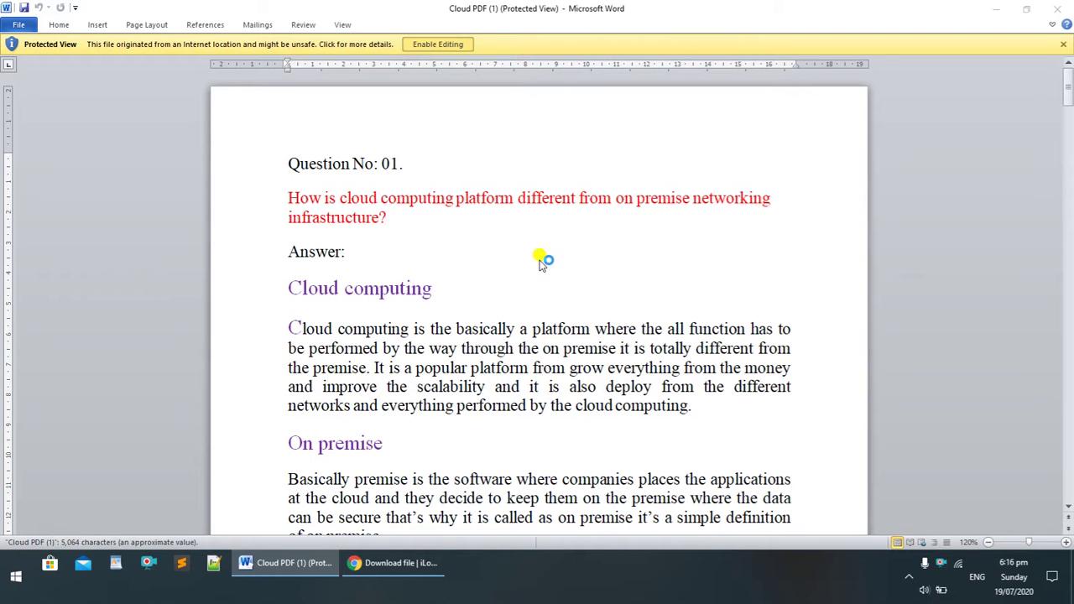
left_click(453, 44)
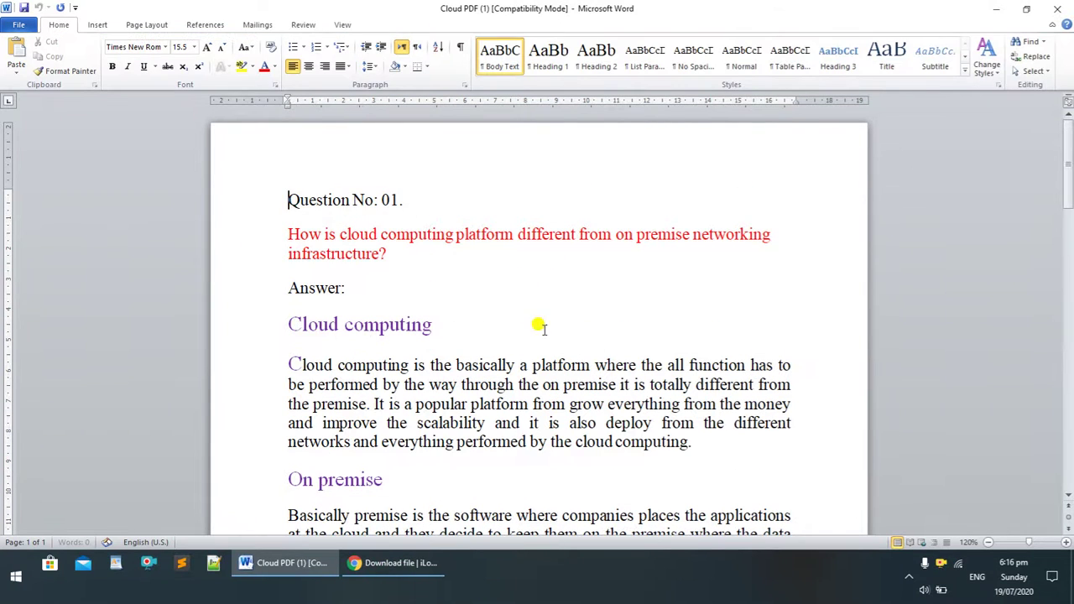
key("Down")
key("Down")
key("Down")
key("Down")
key("Down")
key("Down")
key("Down")
key("Down")
key("Down")
key("Down")
key("Down")
key("Down")
key("Down")
key("Down")
key("Down")
key("Down")
key("Down")
key("Down")
key("Down")
key("Down")
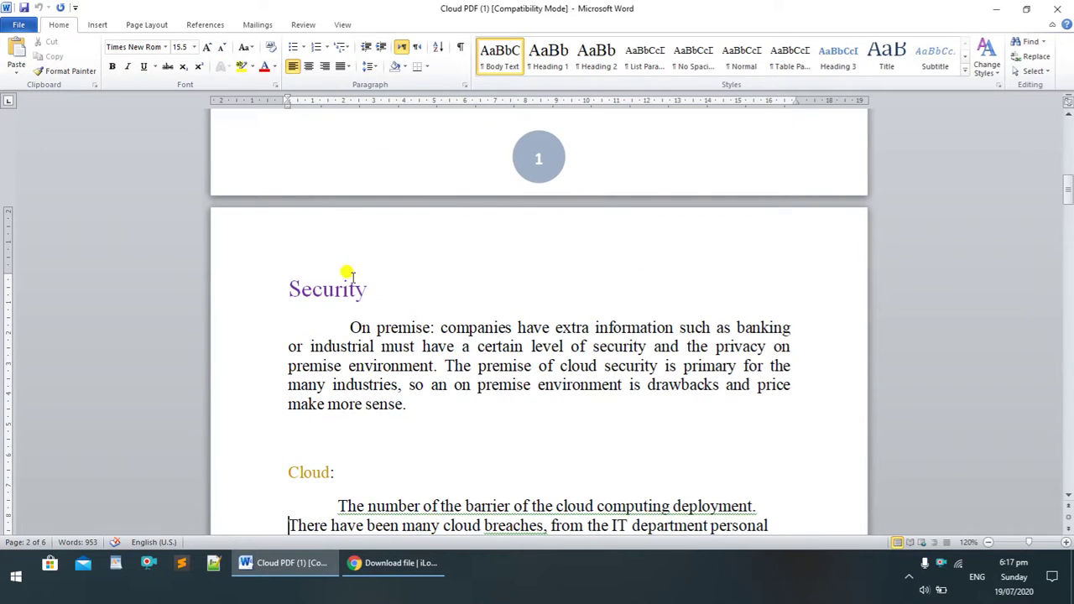
left_click_drag(381, 287, 198, 286)
key("Delete")
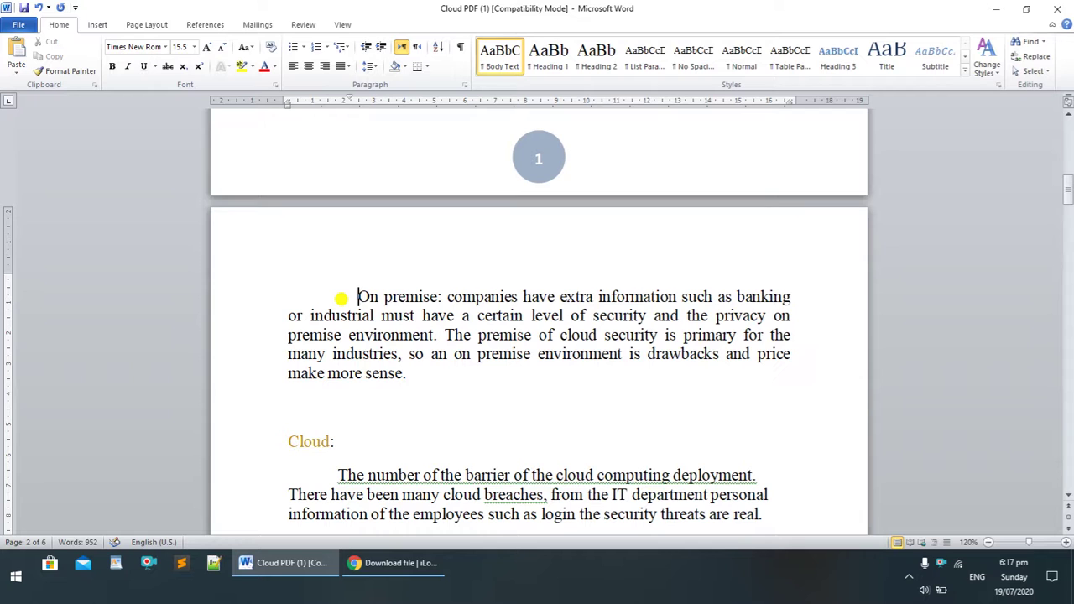
Type the test word 'CouteOn' before On premise, then close Word without saving
type("c")
key("BackSpace")
type("Co")
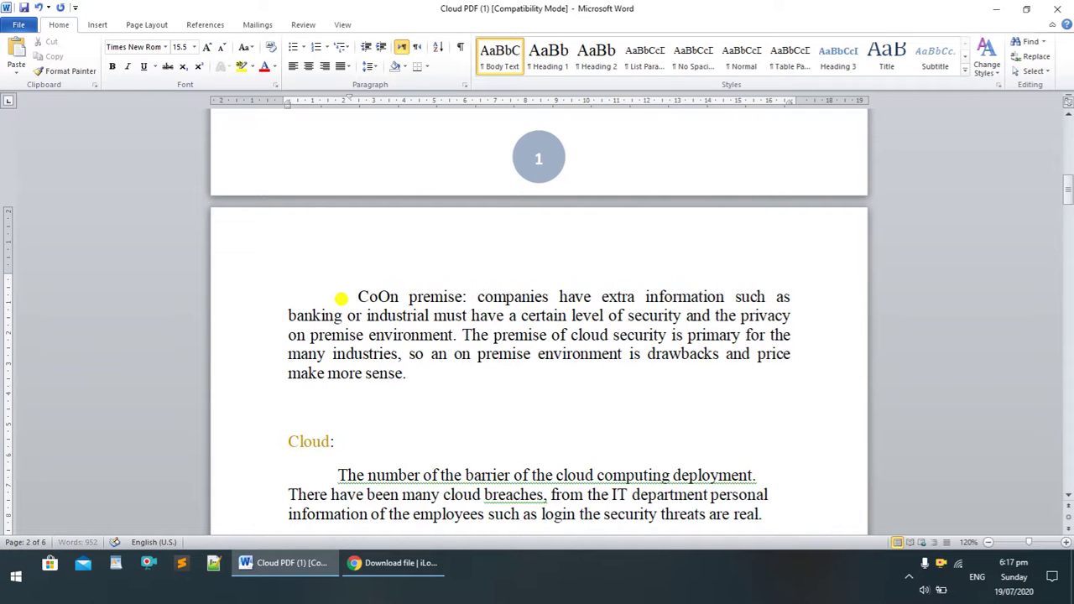
type("uteOn")
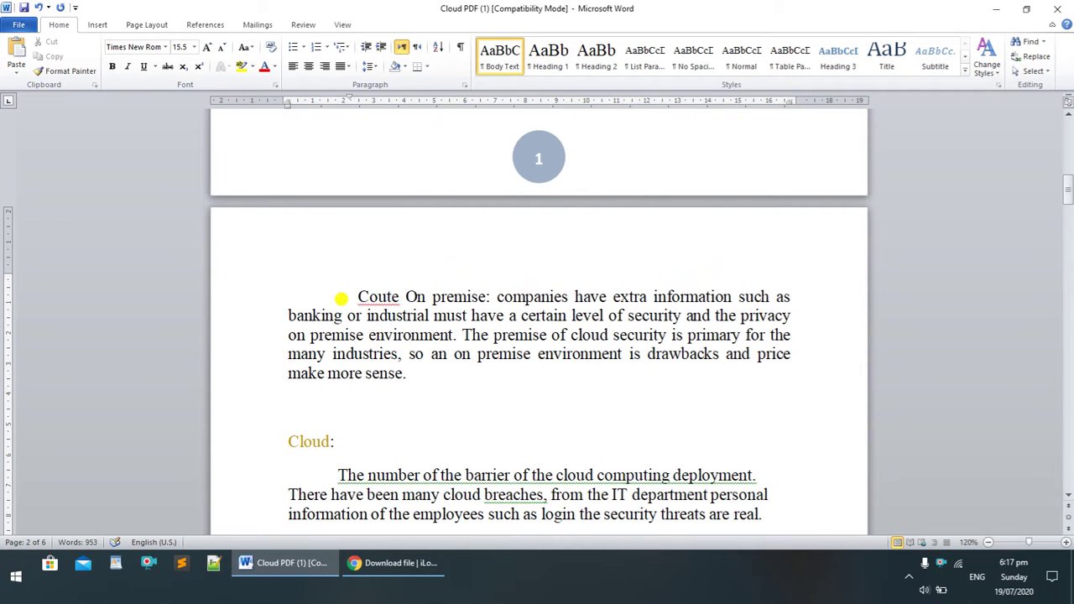
key("BackSpace")
key("BackSpace")
key("BackSpace")
key("BackSpace")
key("BackSpace")
key("BackSpace")
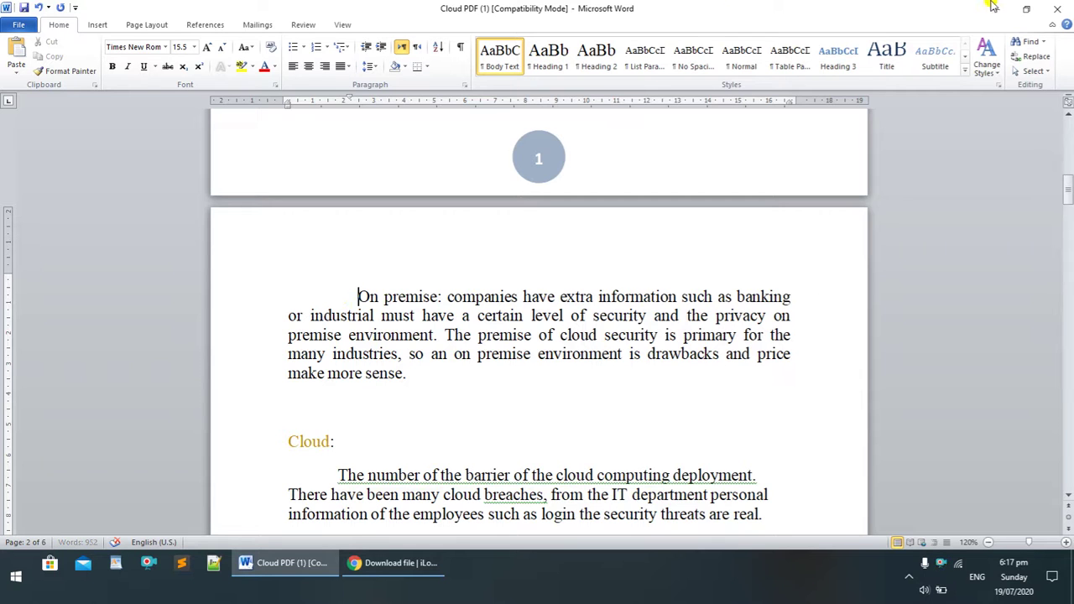
left_click(1064, 8)
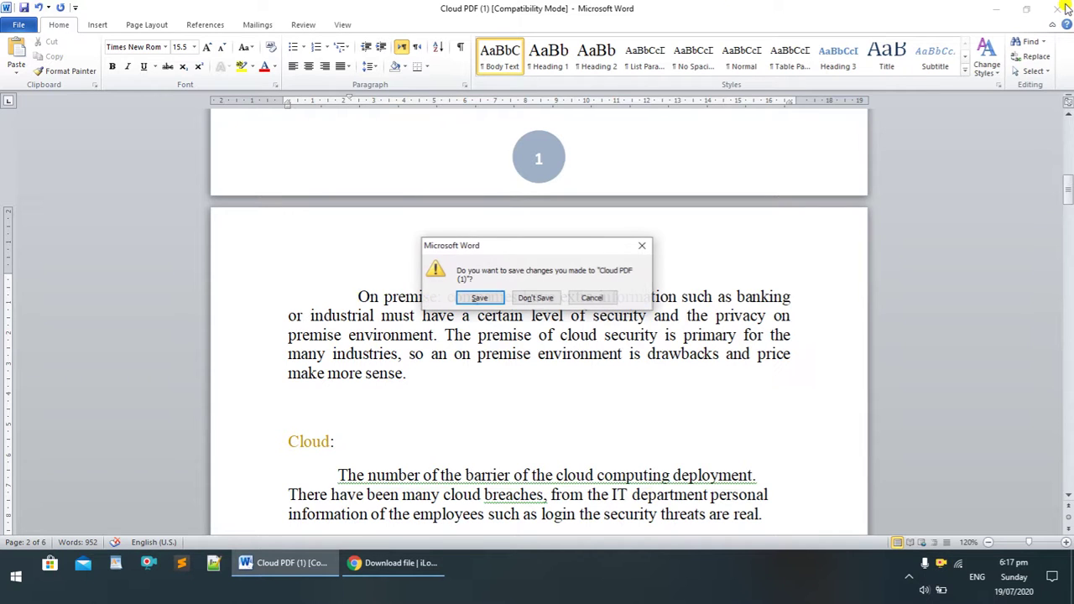
left_click(536, 298)
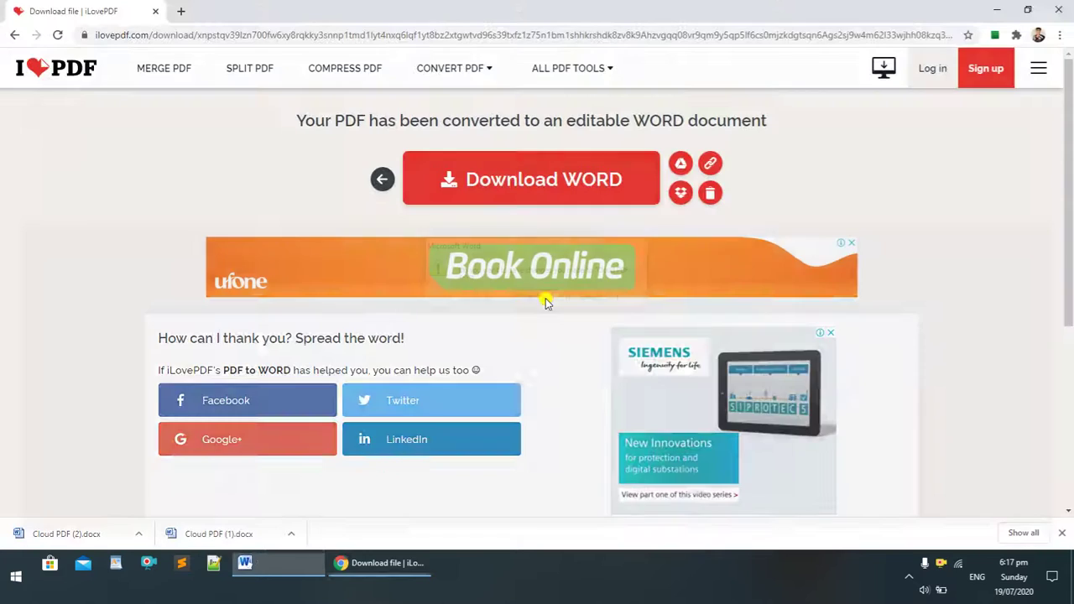
Reopen Cloud PDF (1) from This PC > Downloads, close it, and select both Cloud PDF files
left_click(995, 10)
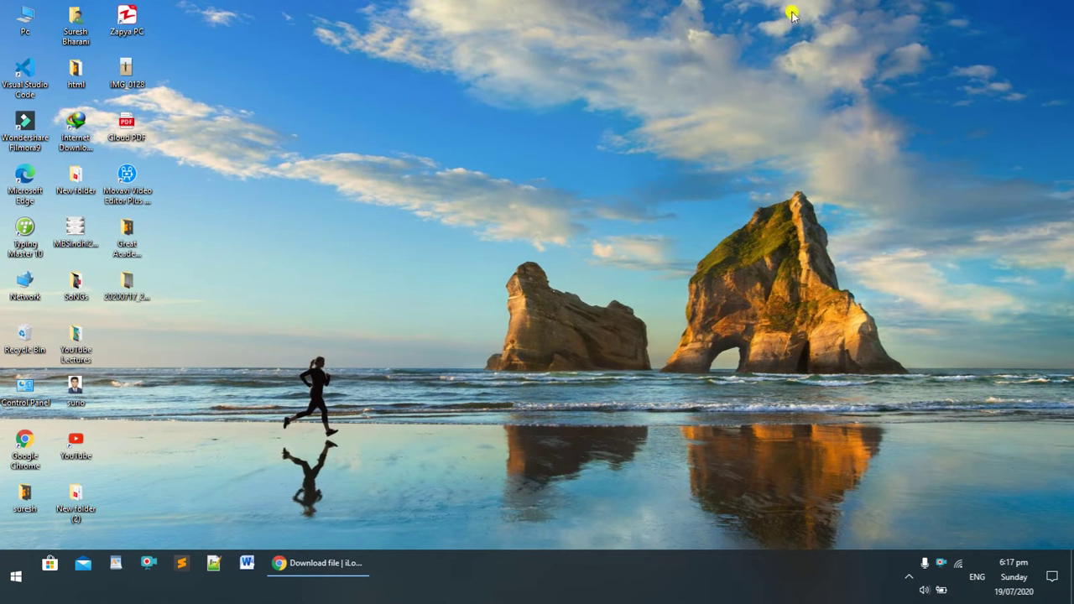
double_click(26, 28)
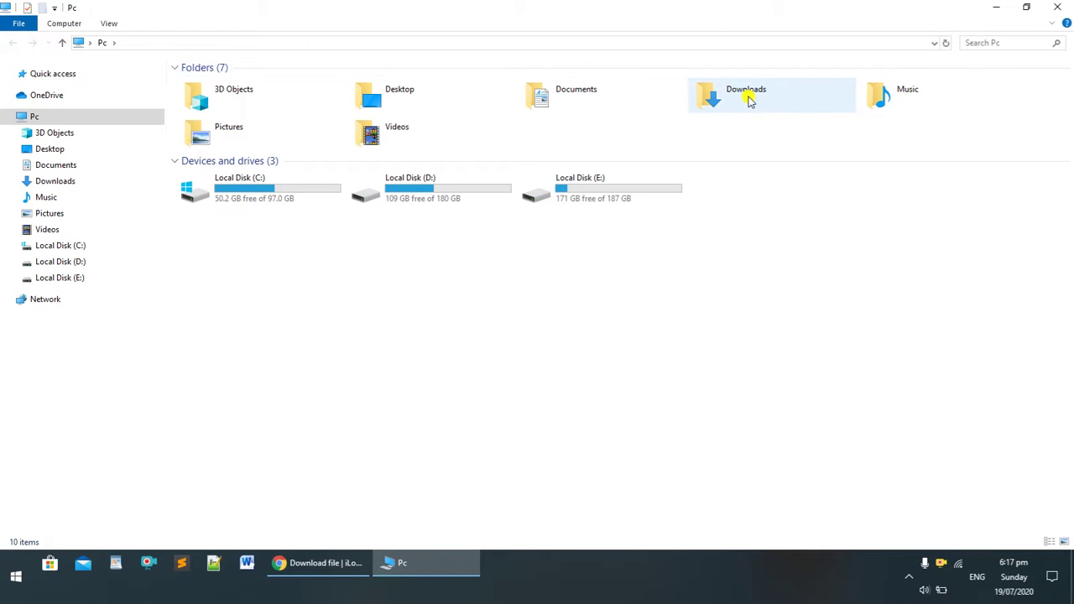
double_click(747, 94)
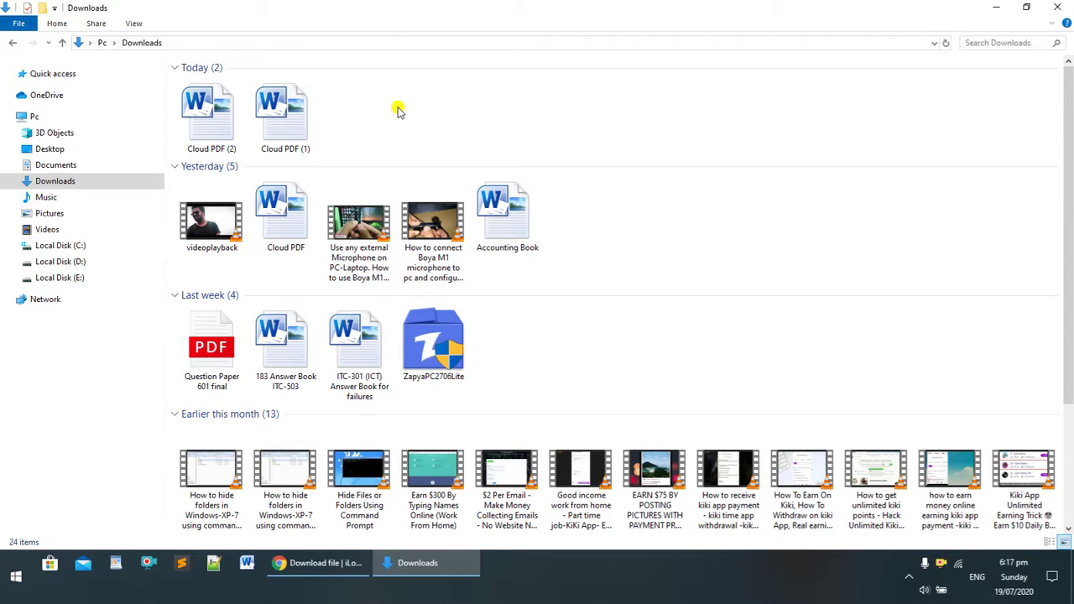
double_click(277, 113)
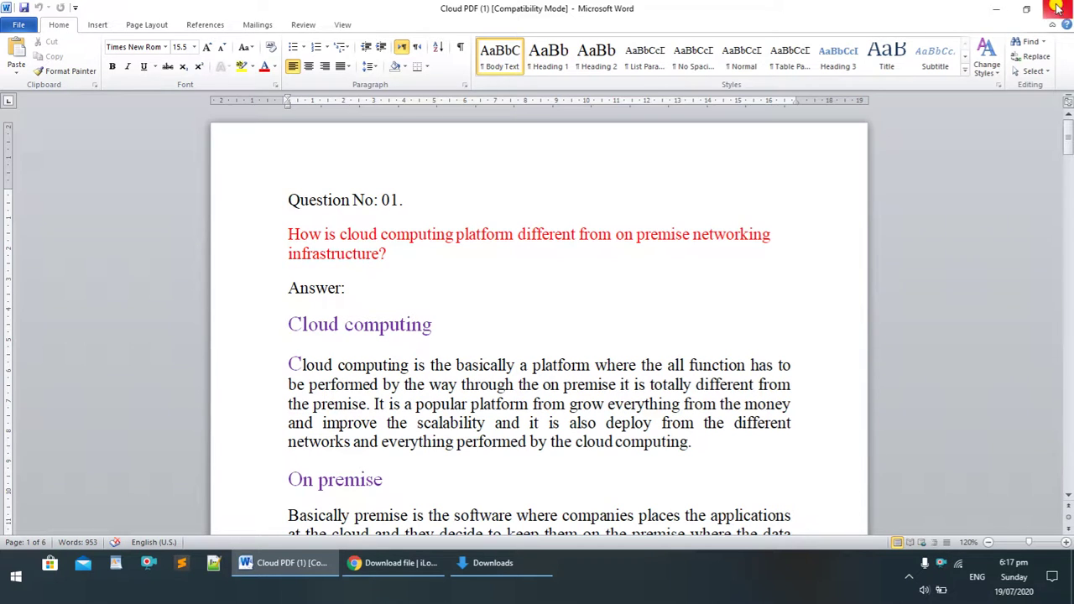
left_click(1057, 7)
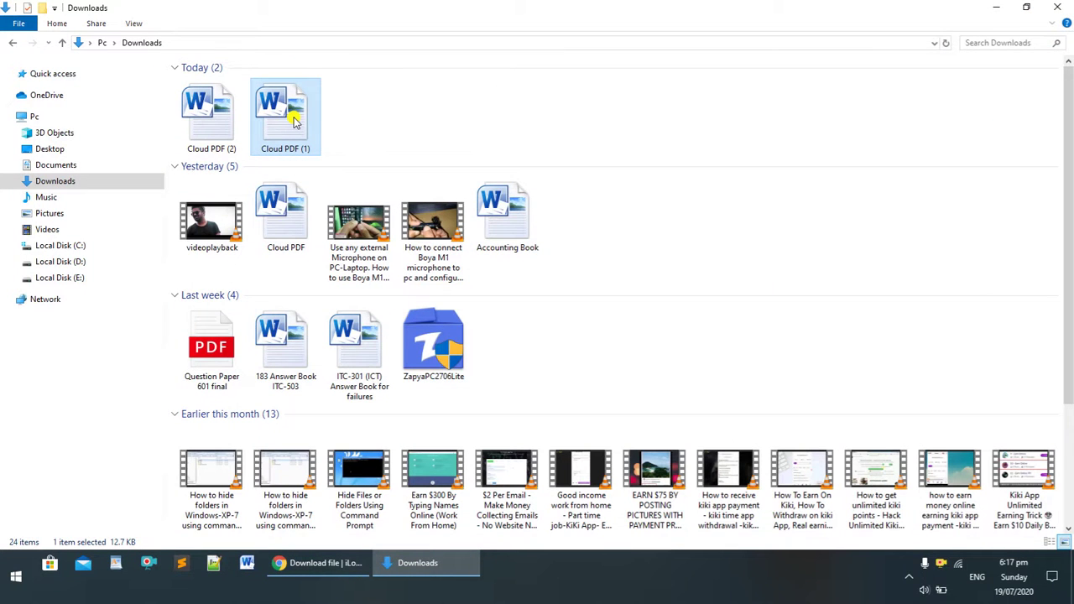
left_click_drag(342, 111, 206, 109)
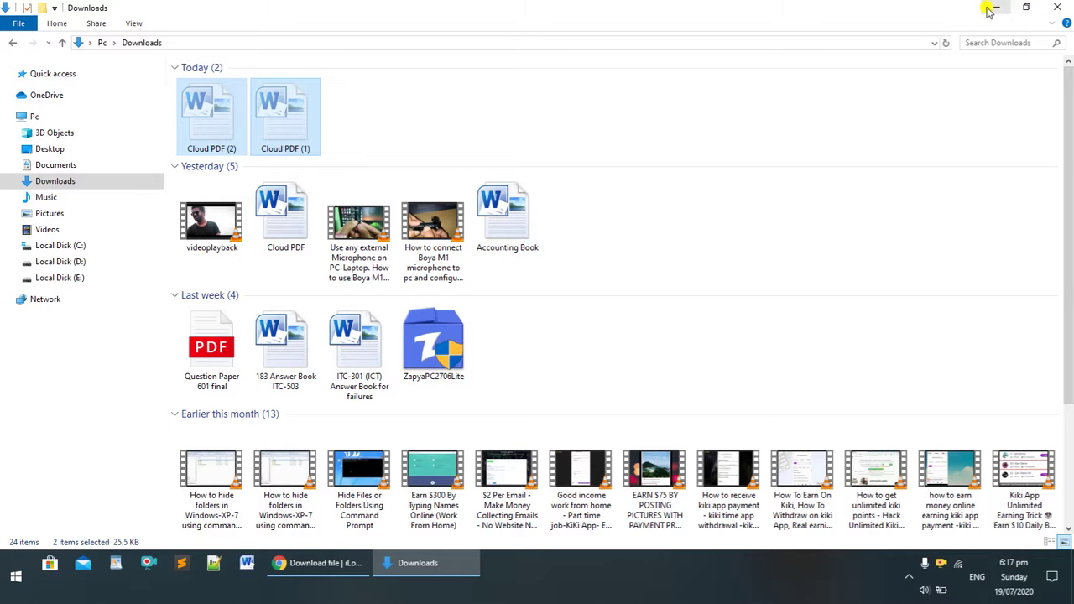
Close the Downloads folder window to return to the desktop
left_click(1057, 7)
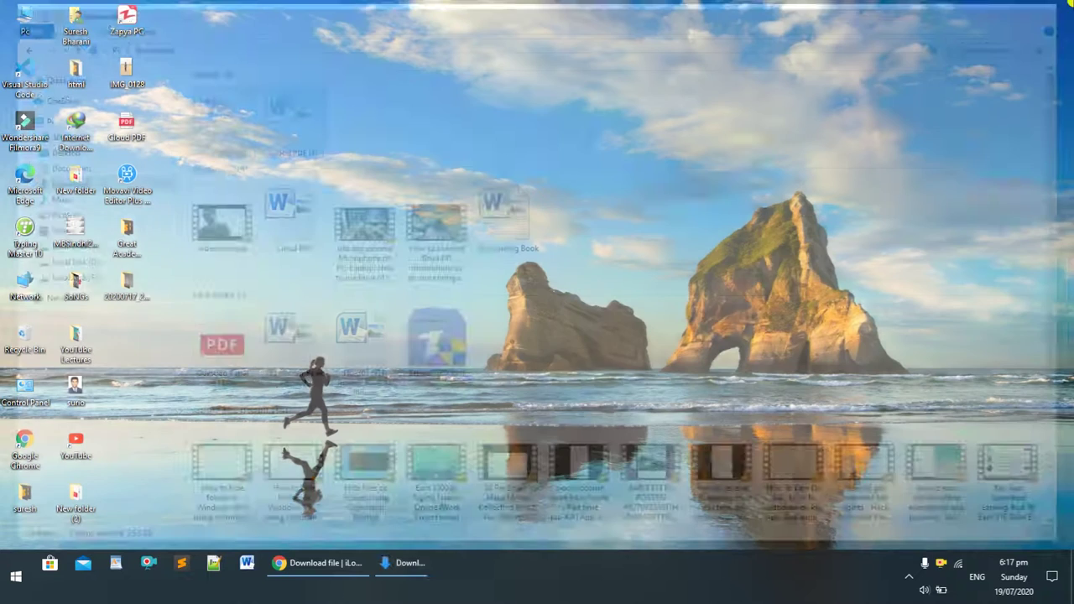